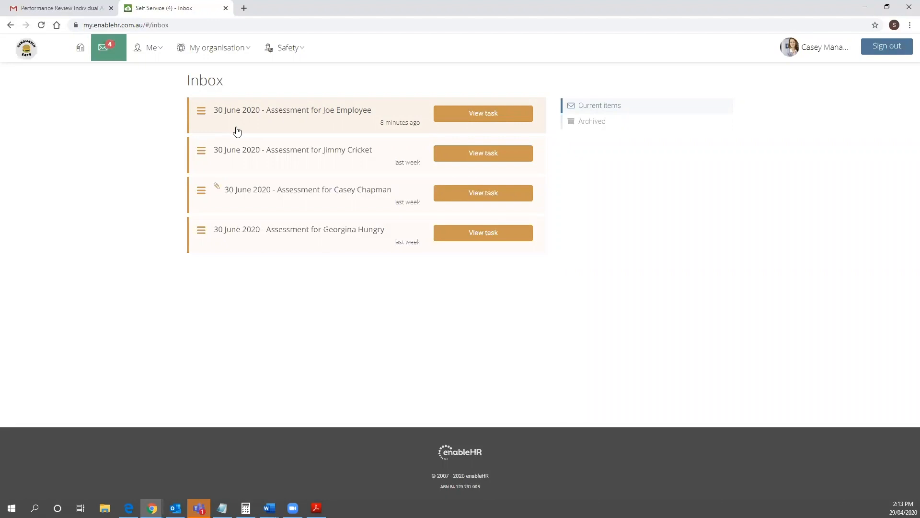
Open the newest 30 June 2020 assessment task from the inbox and proceed through its overview and notes to the first KRA.
left_click(298, 111)
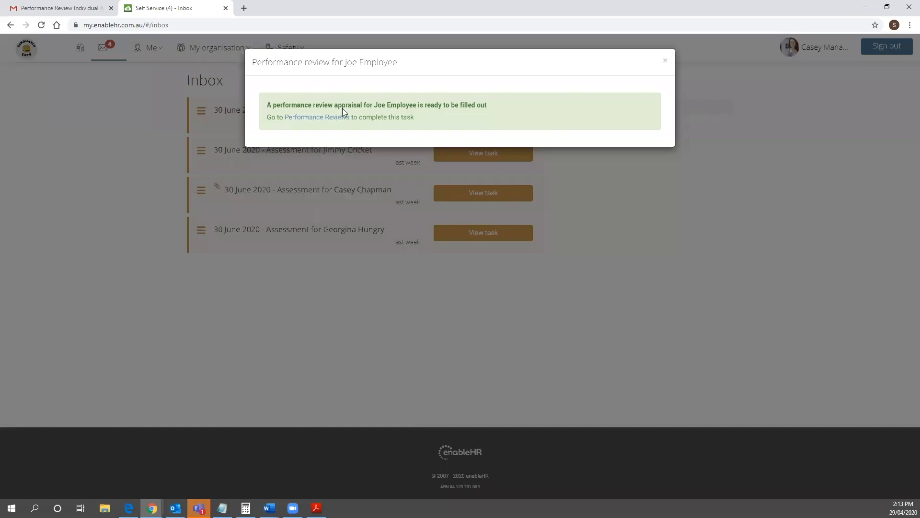
left_click(332, 118)
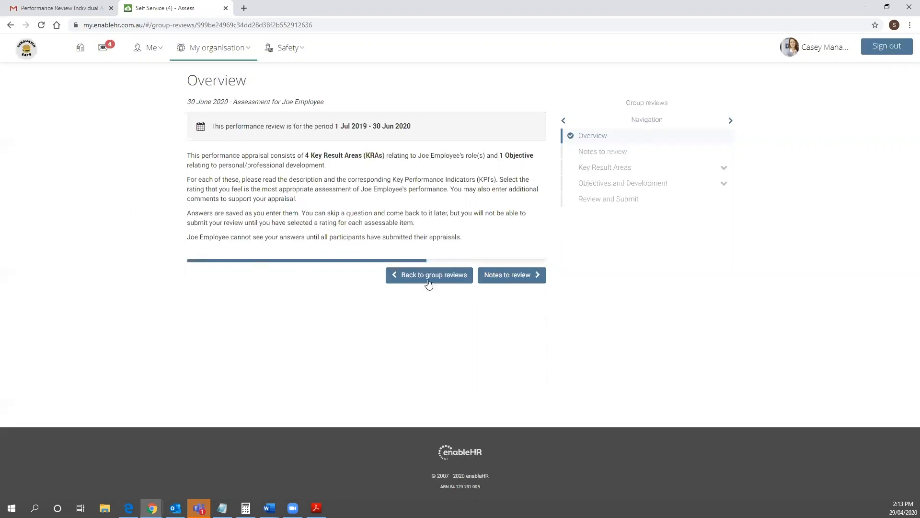
left_click(497, 272)
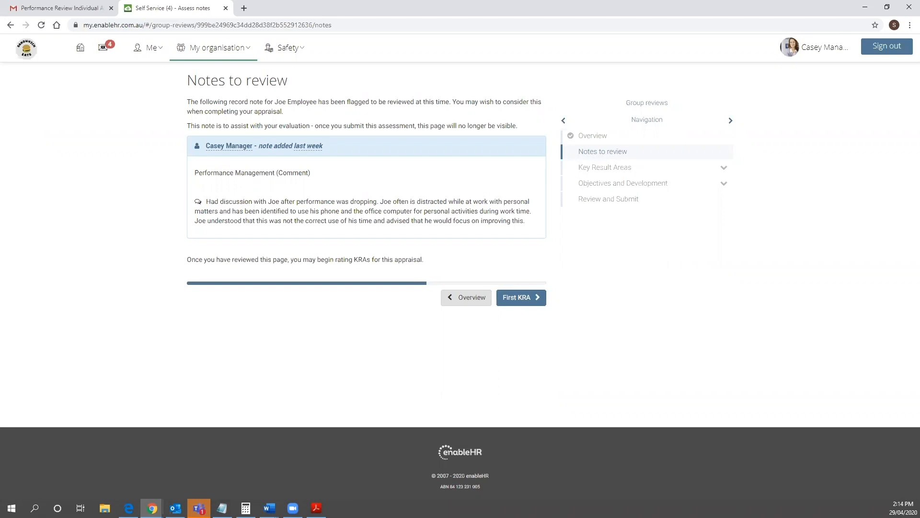
left_click(518, 298)
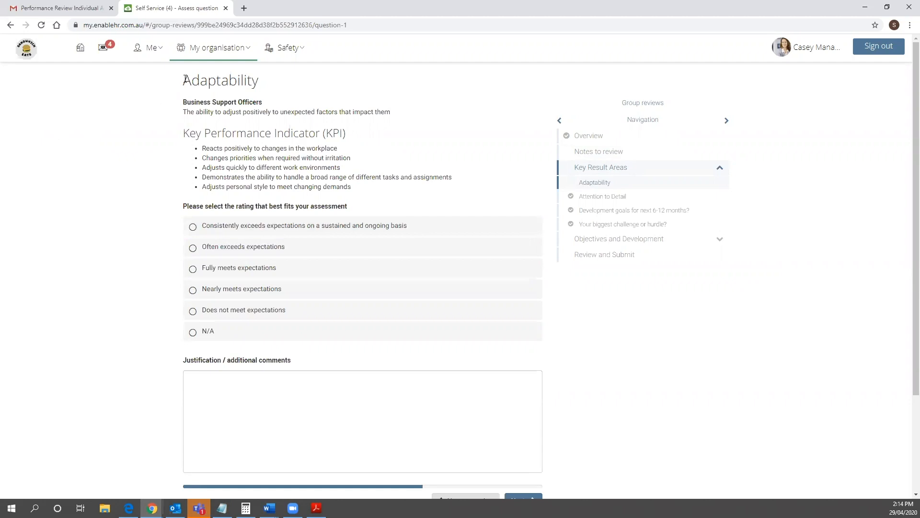
Read the Adaptability criteria, rate it "Fully meets expectations", paste the justification comment and continue to Attention to Detail.
left_click_drag(184, 79, 265, 87)
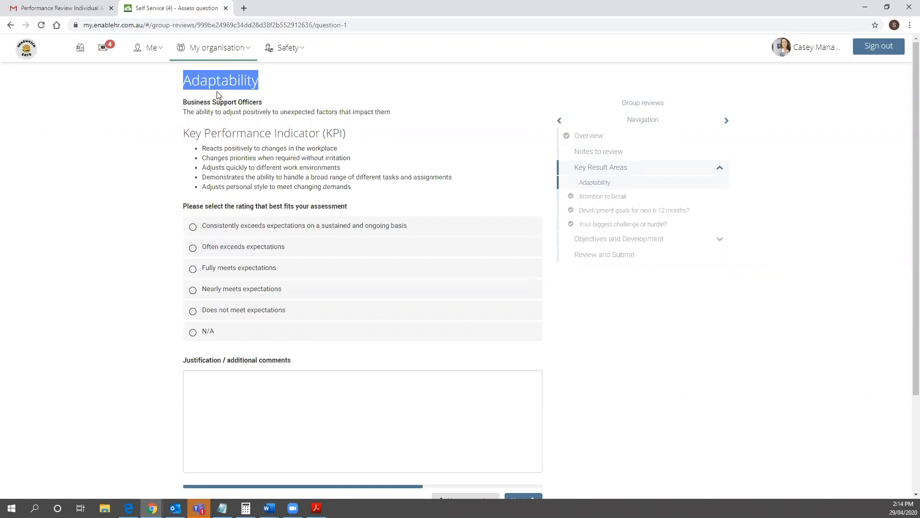
left_click(164, 104)
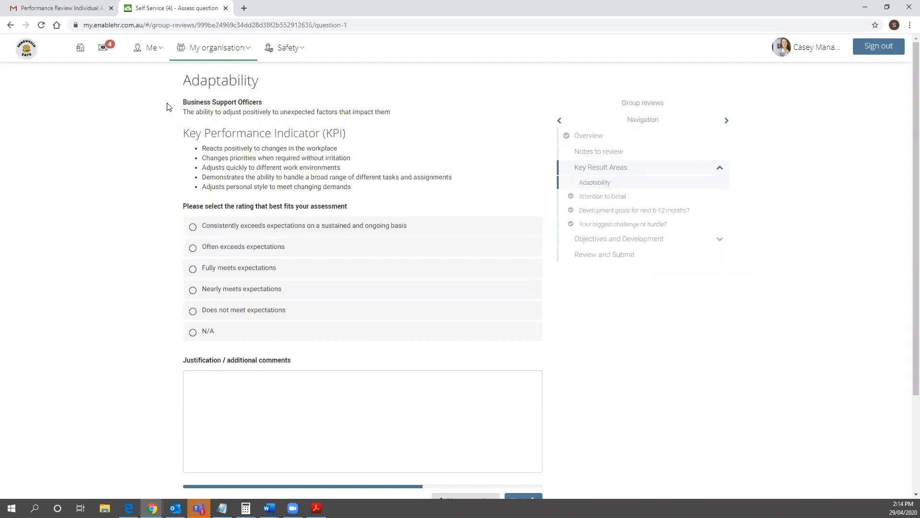
left_click_drag(198, 102, 262, 100)
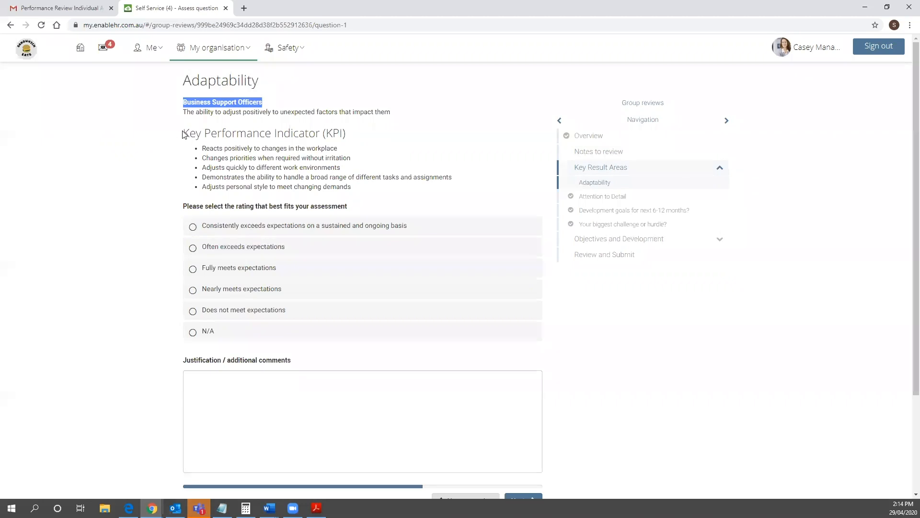
left_click(205, 158)
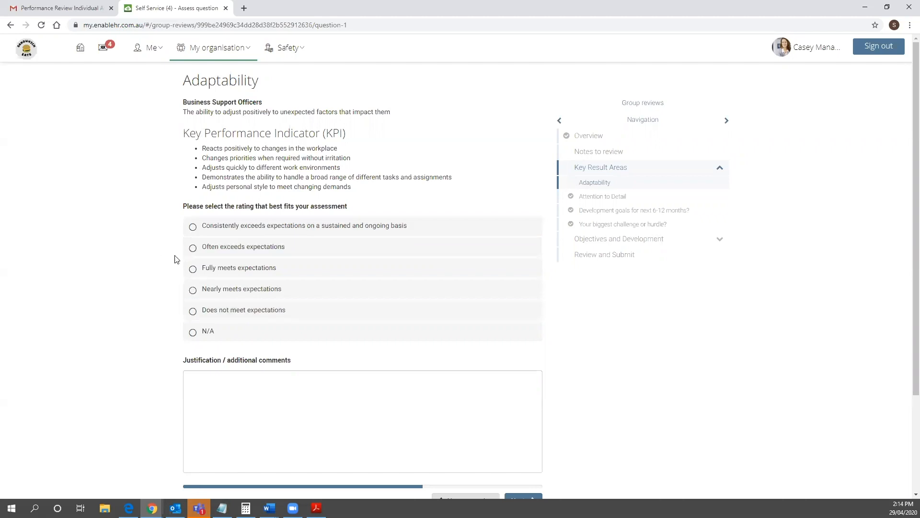
left_click(194, 269)
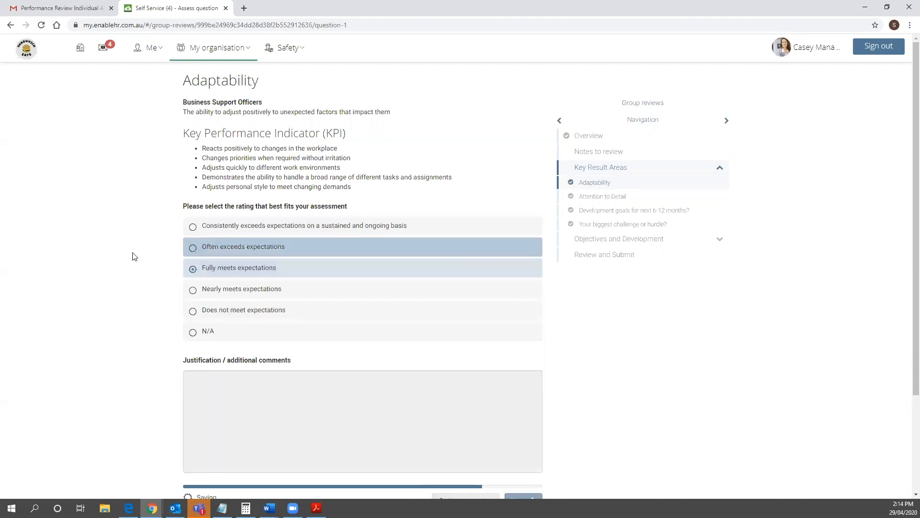
scroll(112, 262, "down", 2)
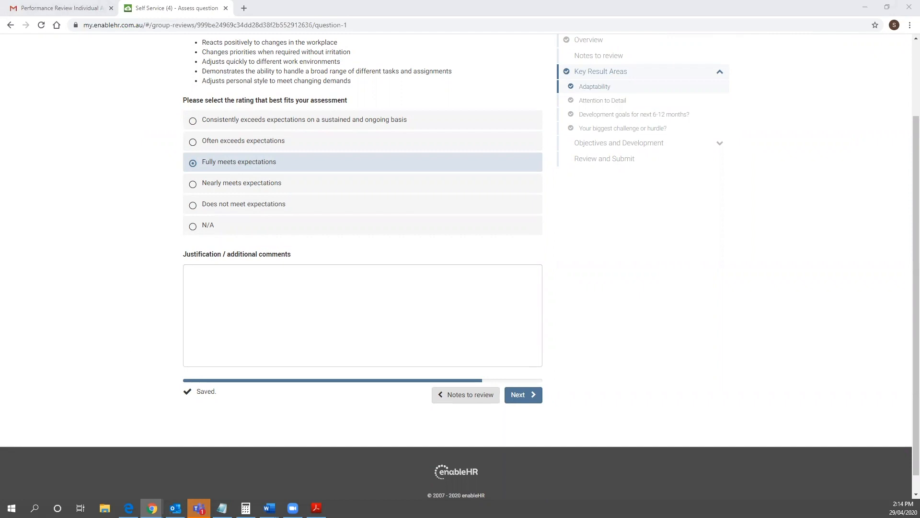
right_click(266, 313)
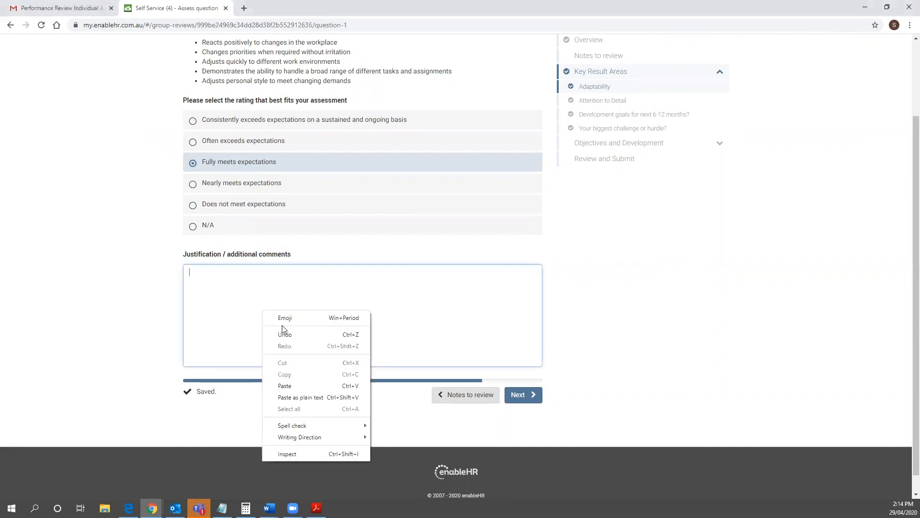
left_click(287, 377)
left_click(534, 393)
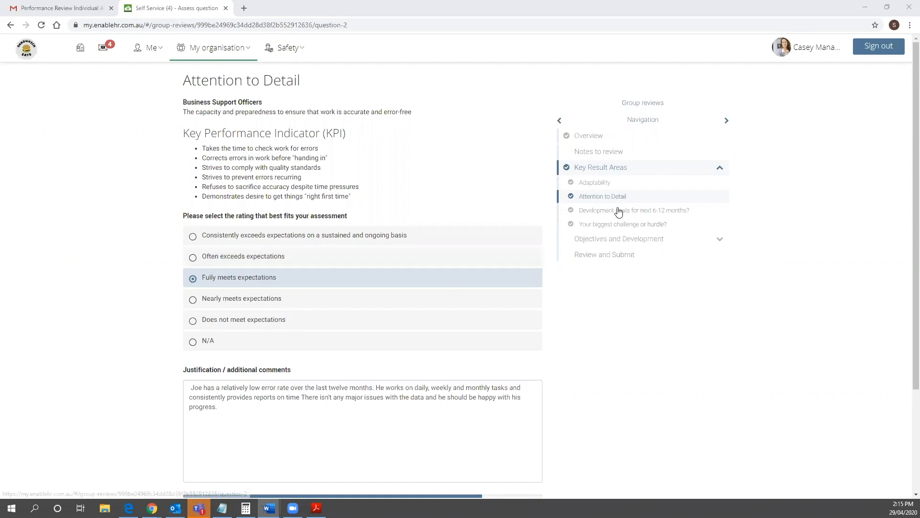
Go through the remaining Key Result Areas and continue to the "Develop your communication skills" objective.
scroll(384, 232, "down", 3)
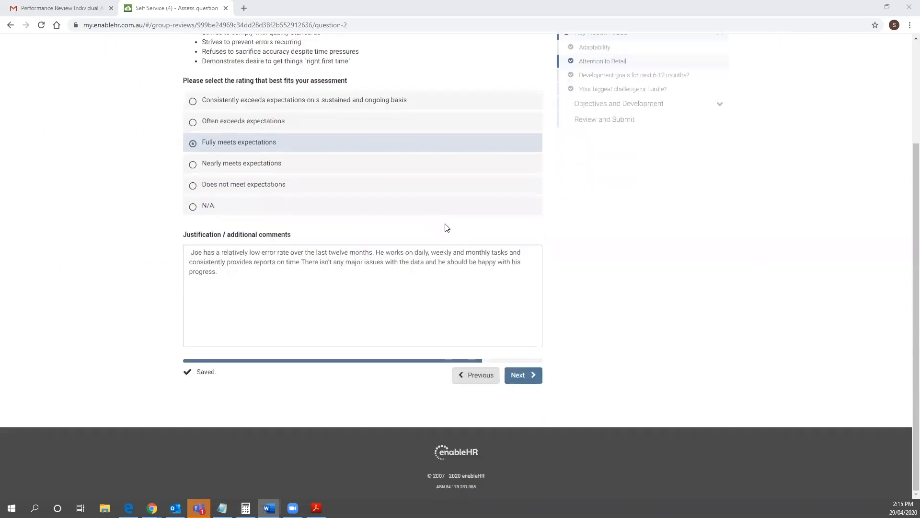
left_click(529, 378)
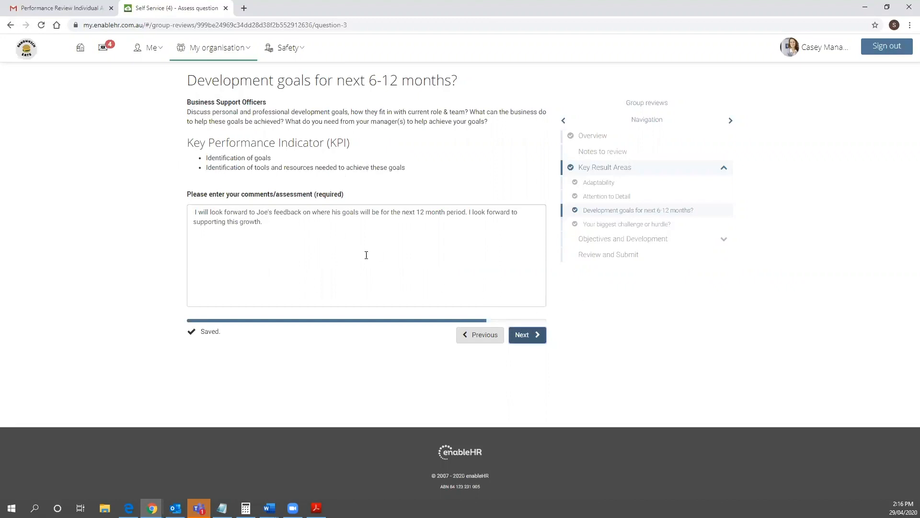
left_click(529, 339)
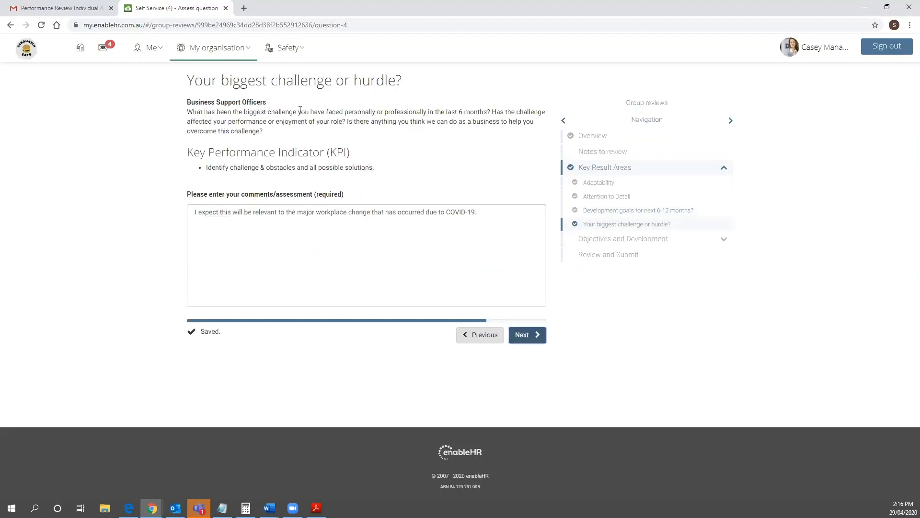
left_click(529, 338)
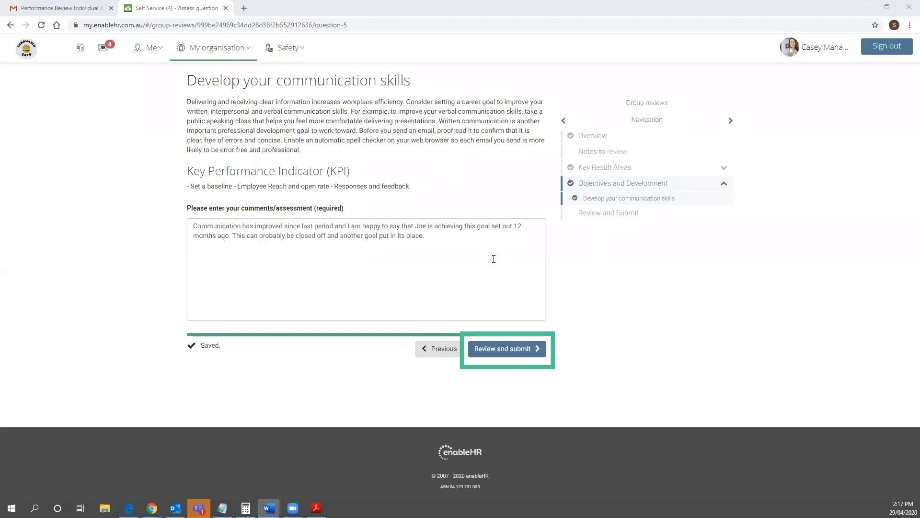
Check the summary of all ratings and comments, including the additional comments, and submit the appraisal.
left_click(503, 353)
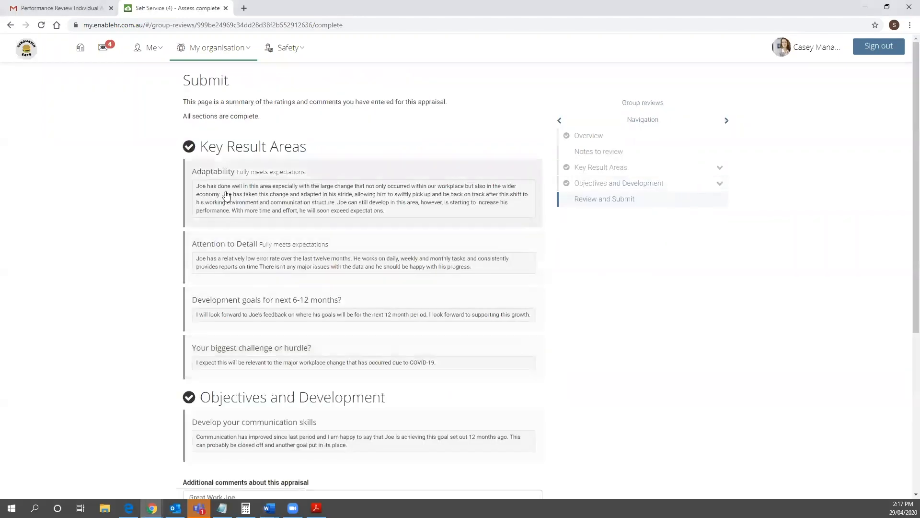
scroll(195, 205, "down", 2)
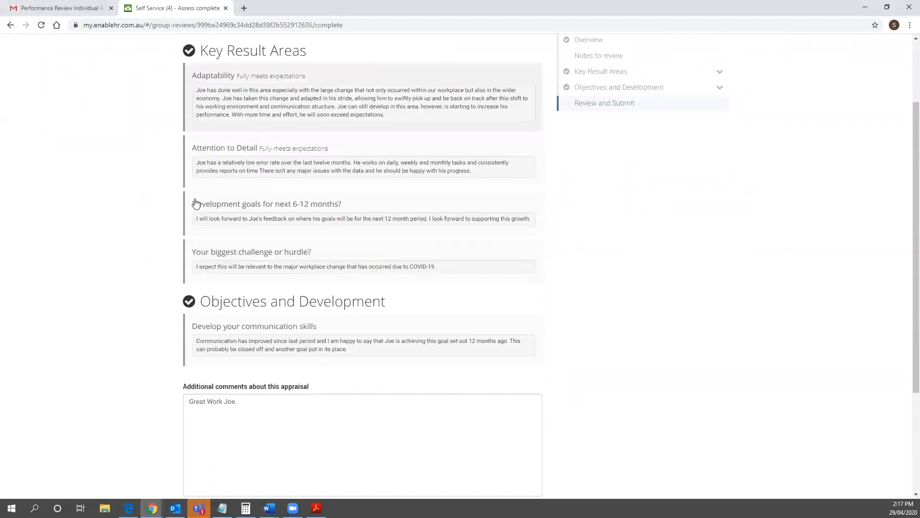
scroll(195, 205, "down", 3)
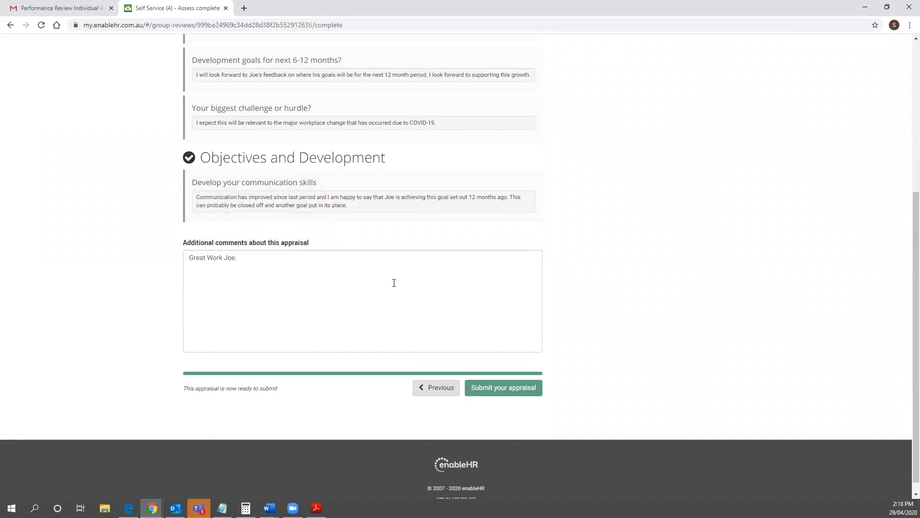
left_click(502, 387)
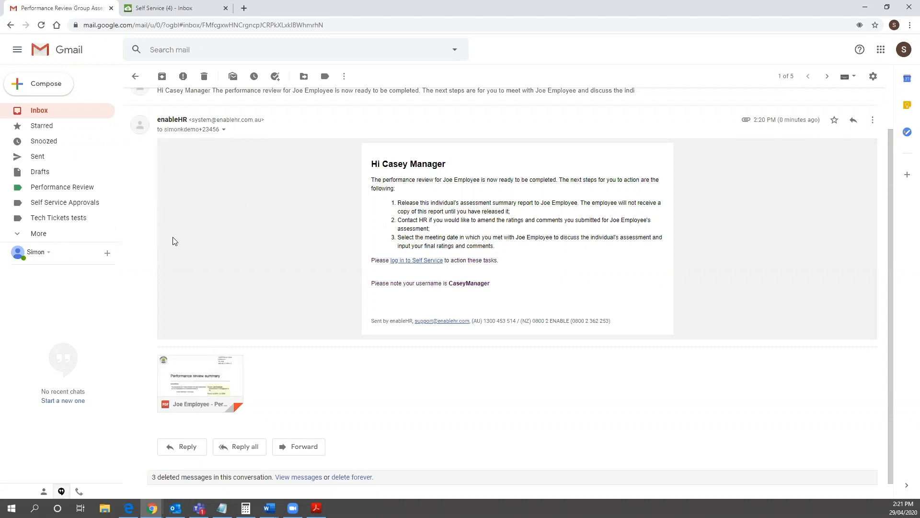
Return to Self Service and open the 30 June 2020 assessment listed under Ready to finalise in the group performance reviews.
left_click(148, 4)
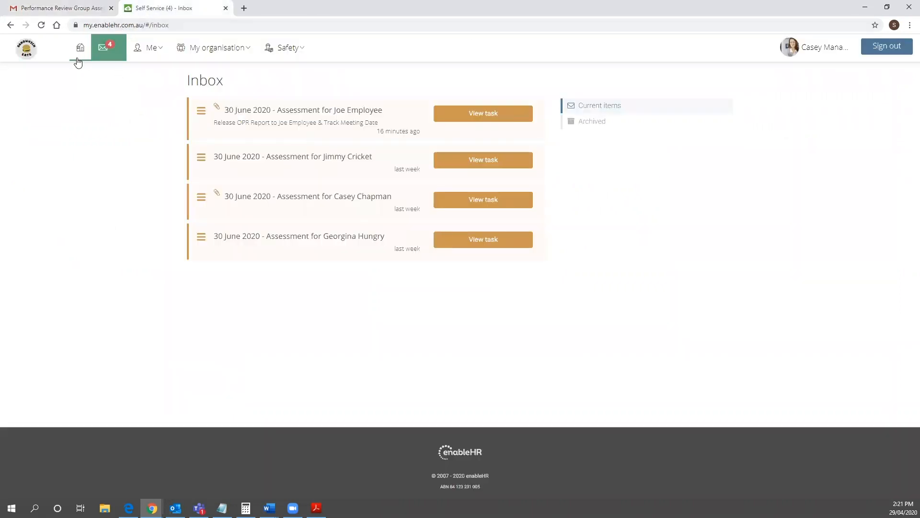
left_click(203, 48)
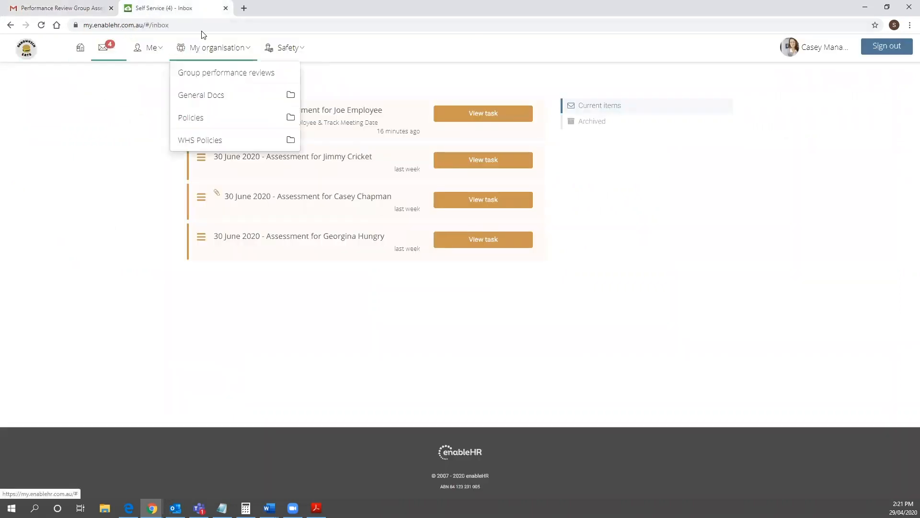
left_click(221, 71)
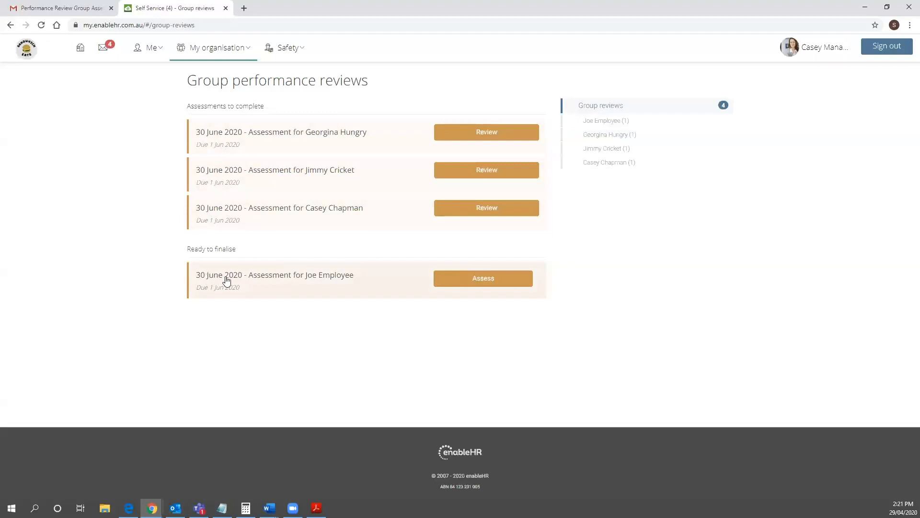
left_click(277, 278)
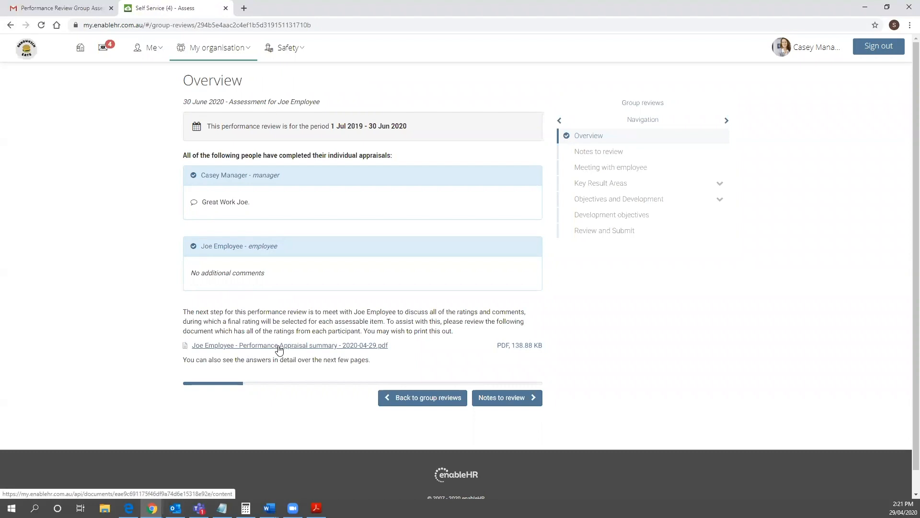
Open the Performance Appraisal summary PDF and compare the worker's and manager's individual assessments for Adaptability and Attention to Detail.
left_click(279, 347)
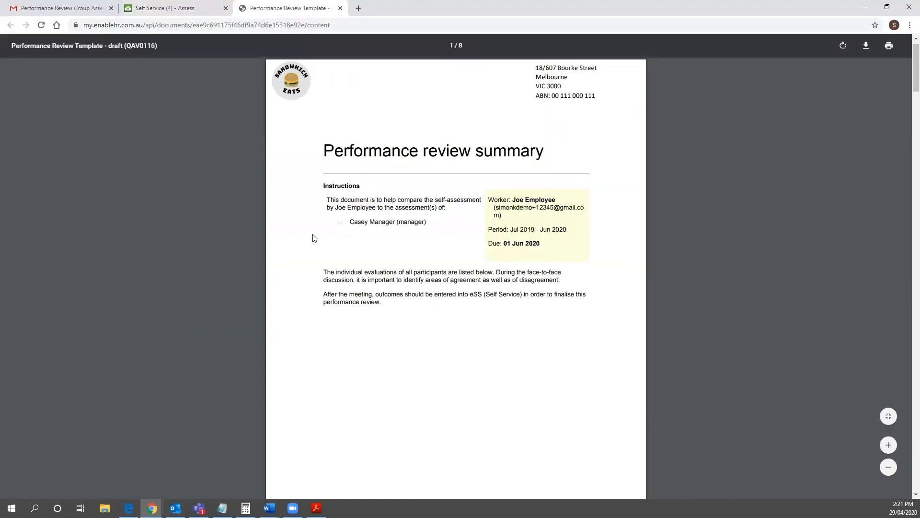
scroll(314, 238, "down", 18)
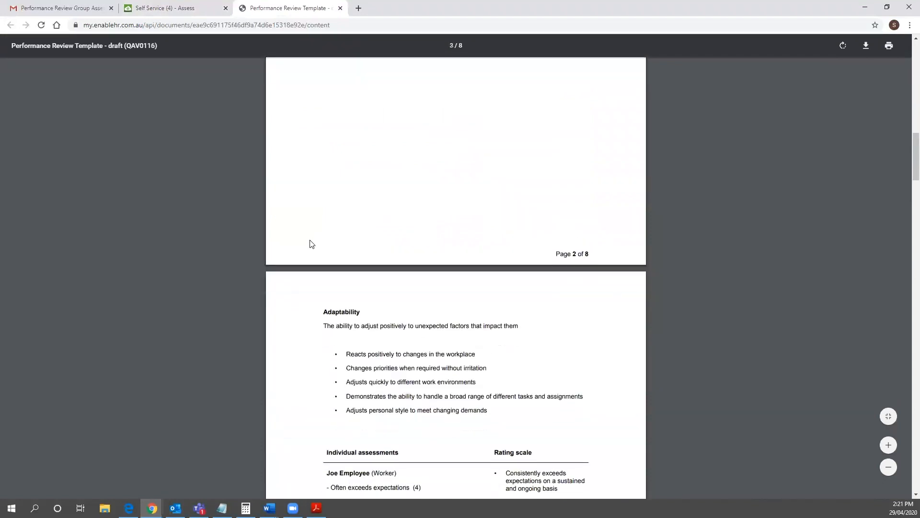
scroll(312, 243, "down", 6)
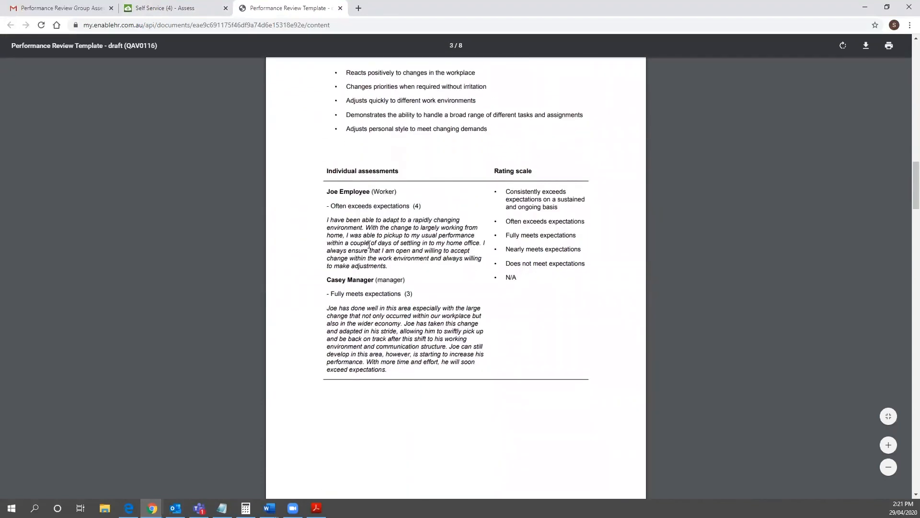
scroll(369, 244, "down", 1)
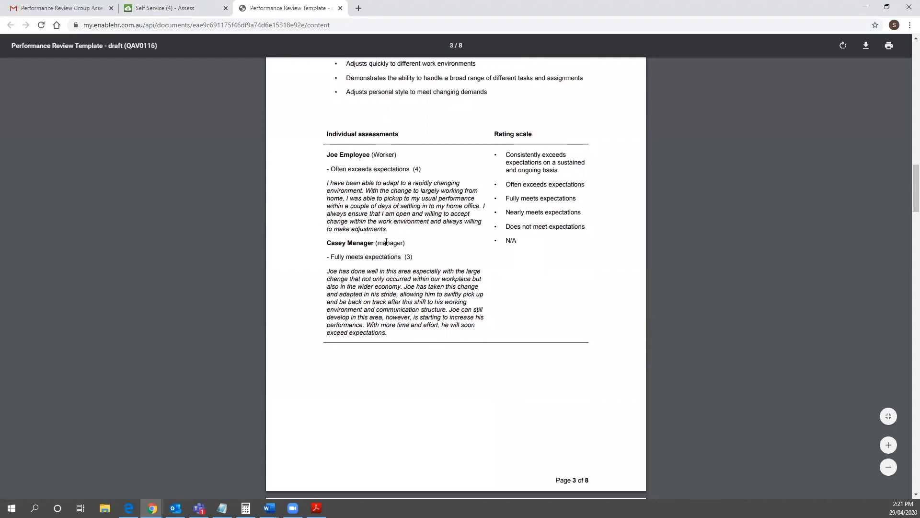
scroll(387, 242, "down", 10)
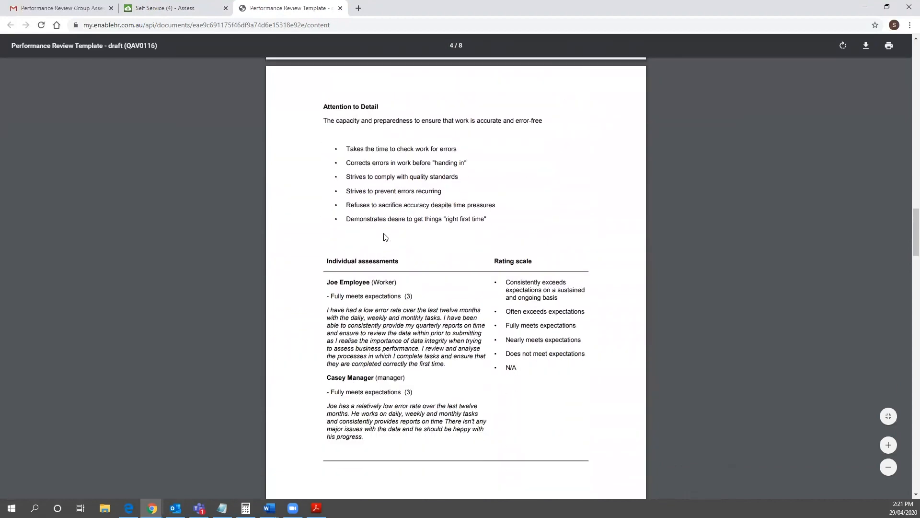
scroll(386, 238, "down", 3)
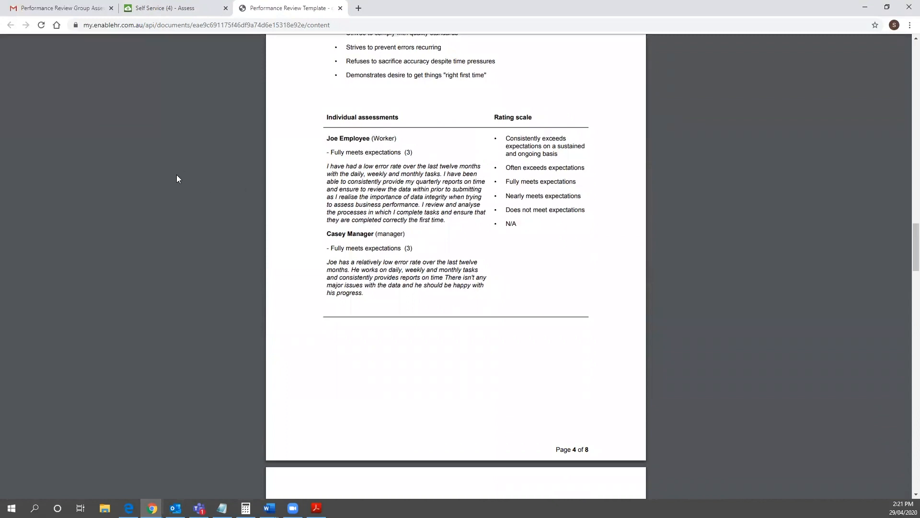
Return to the group assessment in Self Service and proceed through Notes to review to the Meeting with employee page.
left_click(142, 9)
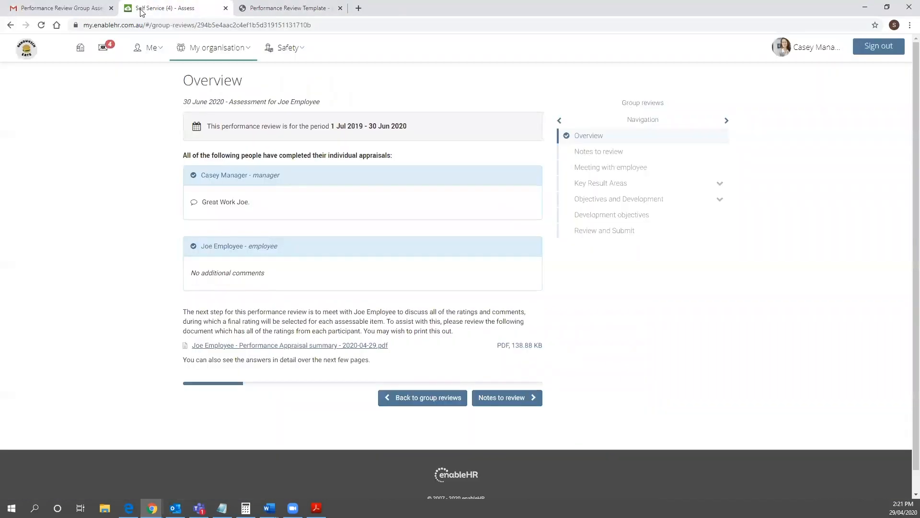
left_click(499, 402)
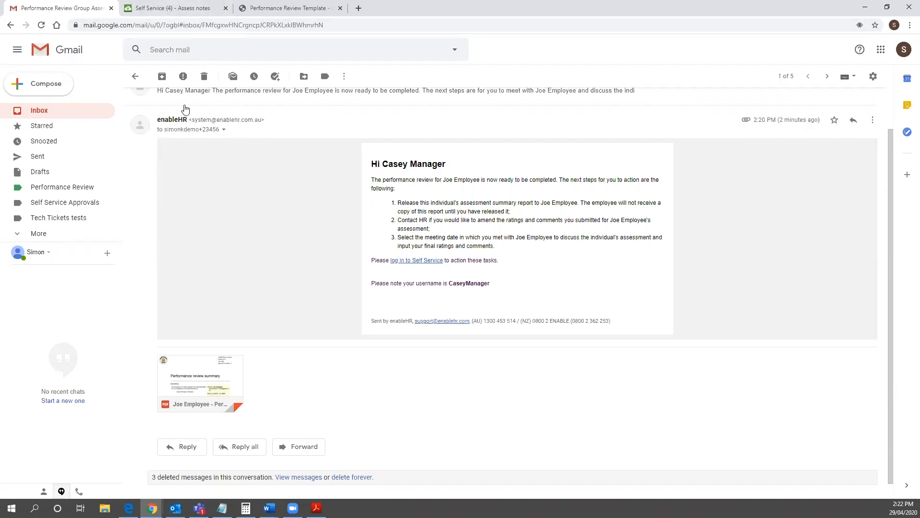
left_click(164, 7)
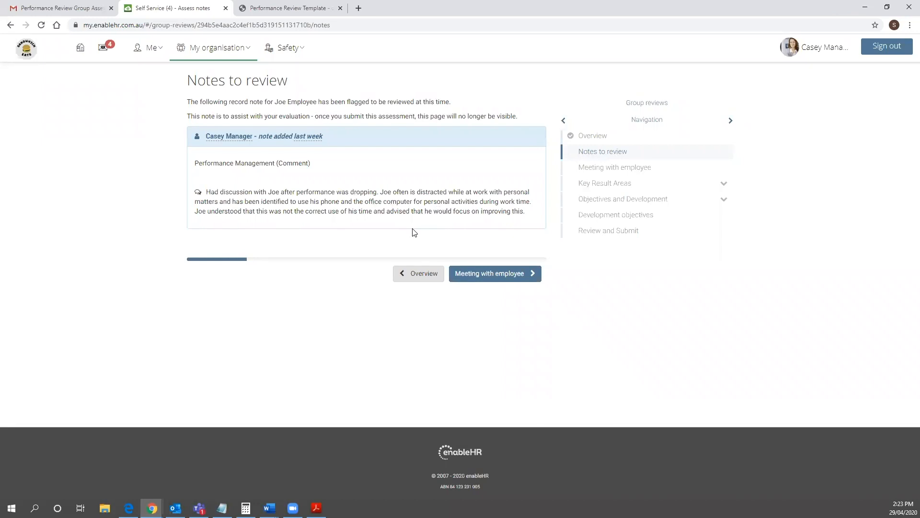
left_click(482, 272)
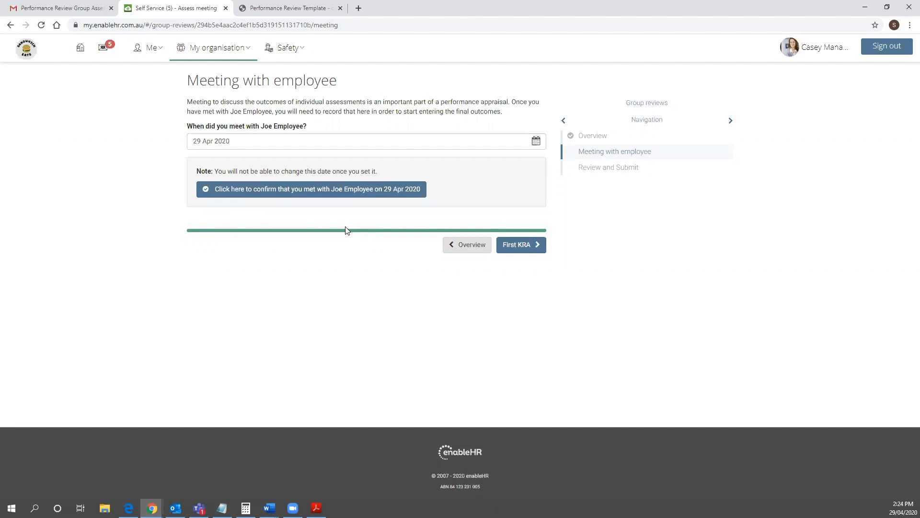
Check the first KRA, go back to Meeting with employee and confirm 29 Apr 2020 as the meeting date.
left_click(508, 245)
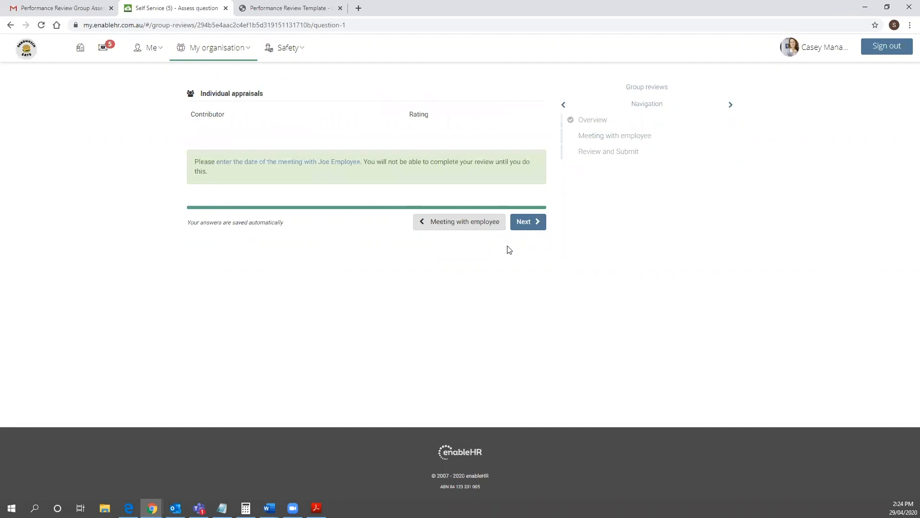
left_click(461, 224)
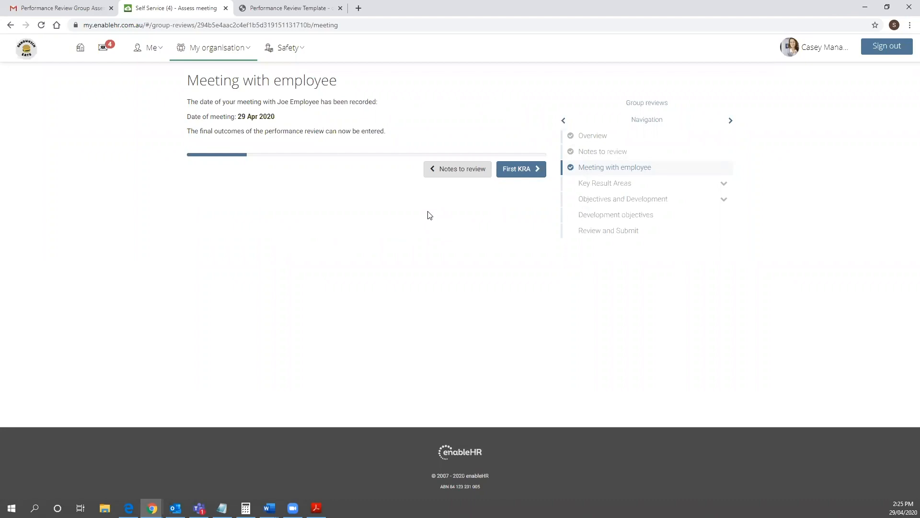
Open the first KRA and examine the individual appraisals, the final agreed rating options and the justification field.
left_click(520, 173)
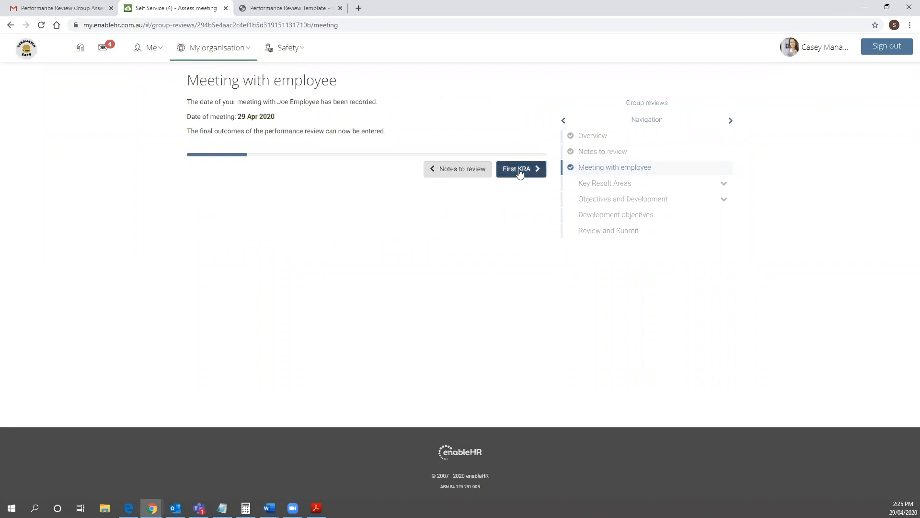
scroll(440, 205, "down", 4)
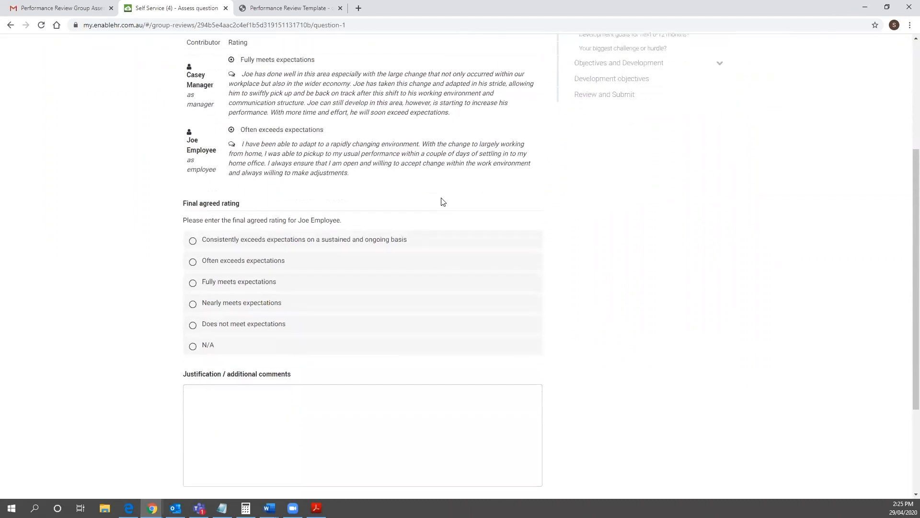
scroll(454, 197, "down", 2)
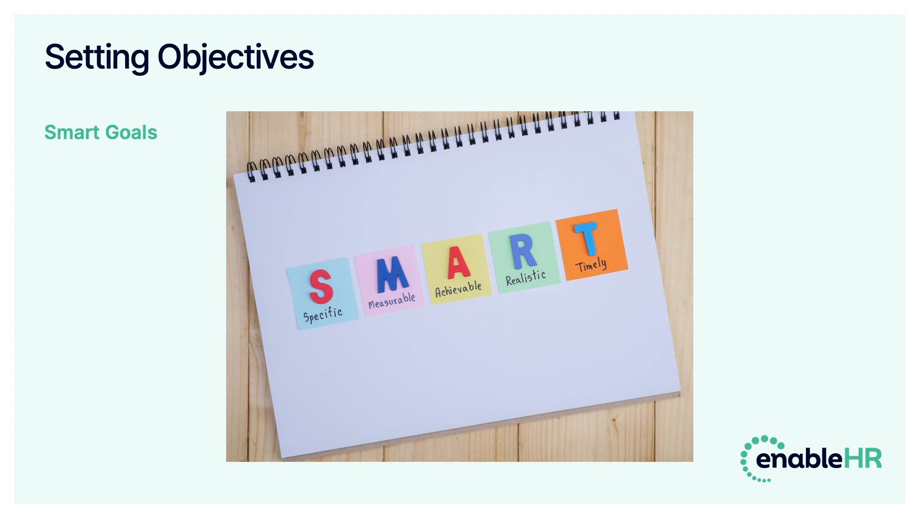
key("Right")
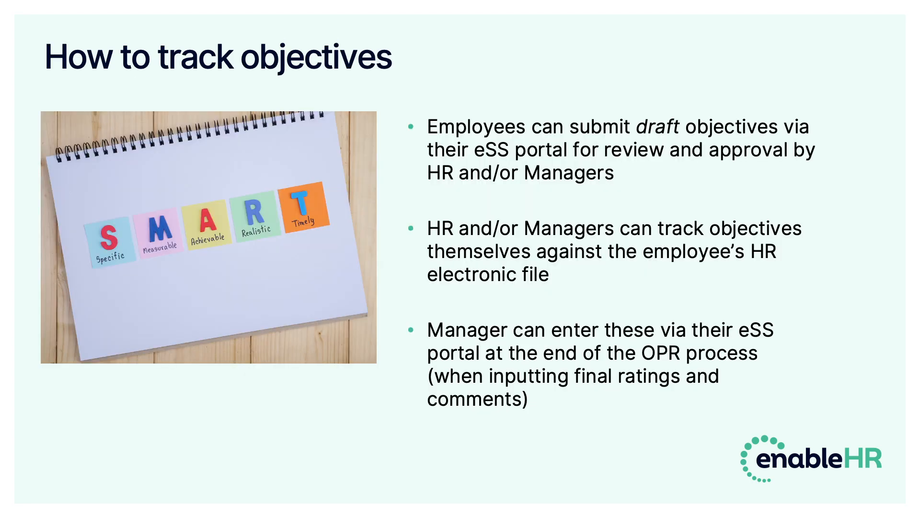